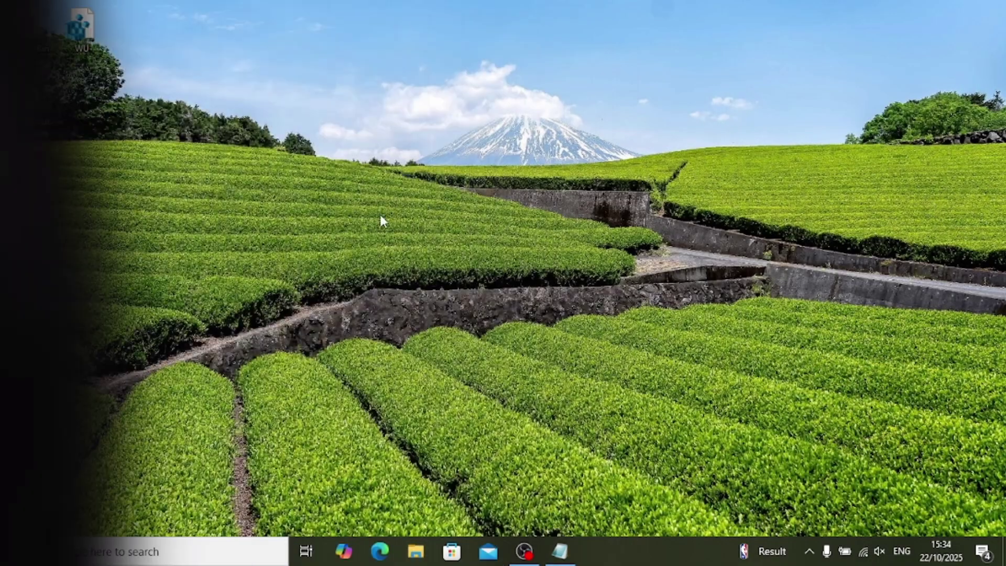
Open Windows Update settings from an 'up' search and run a check for updates.
key(super)
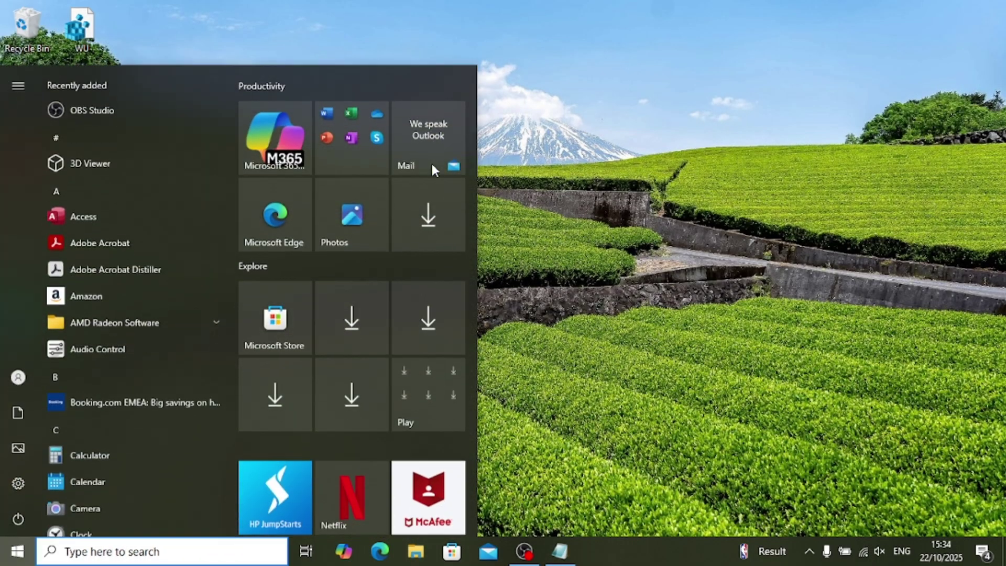
text(up)
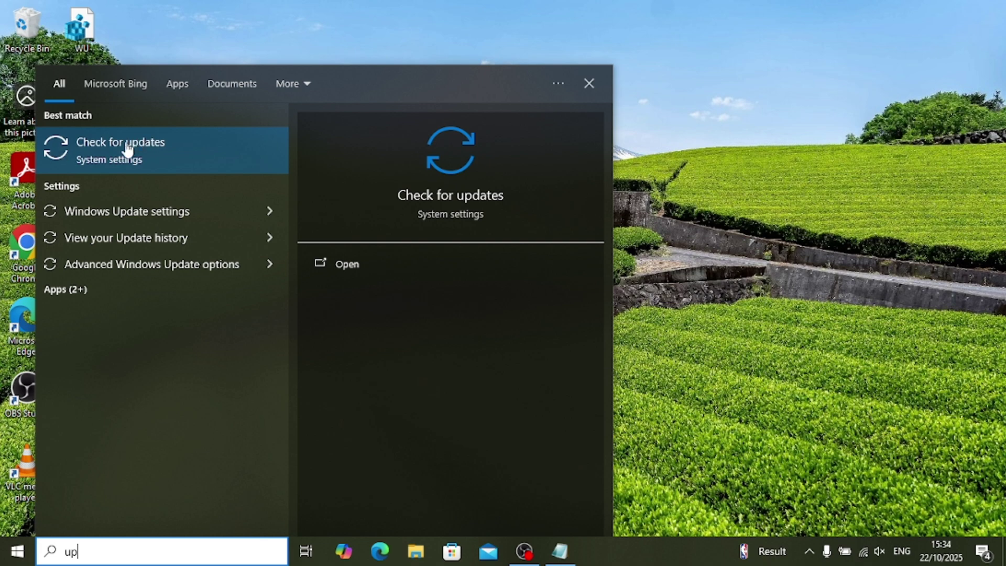
click(126, 144)
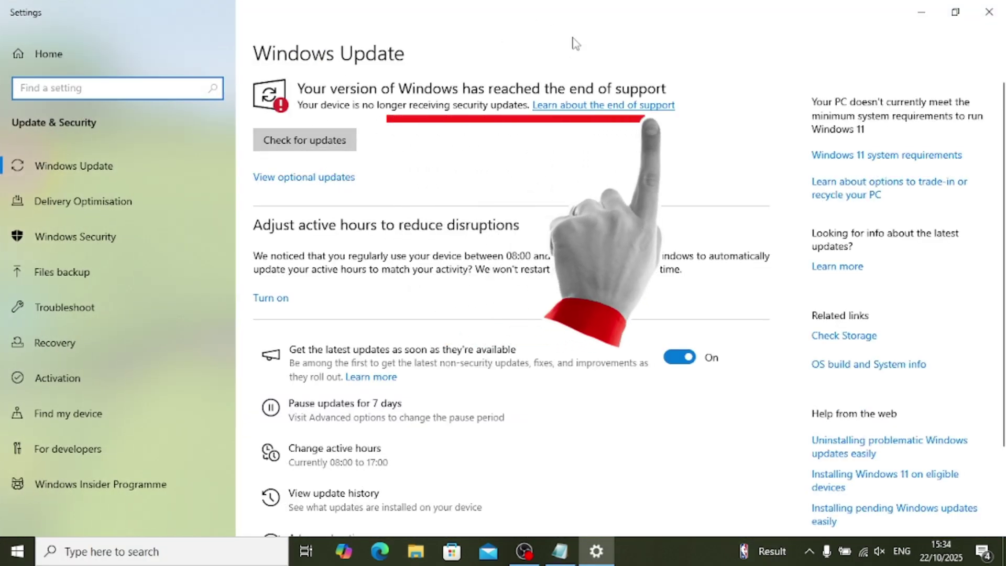
click(294, 146)
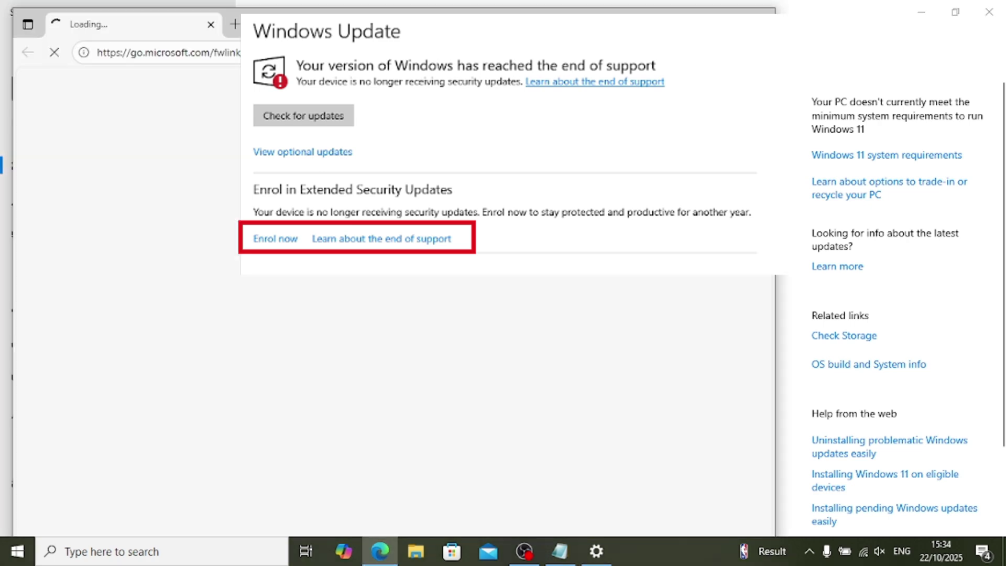
Dismiss Edge's restore-pages prompt, maximize Edge and read the Windows 10 end-of-support page.
click(728, 74)
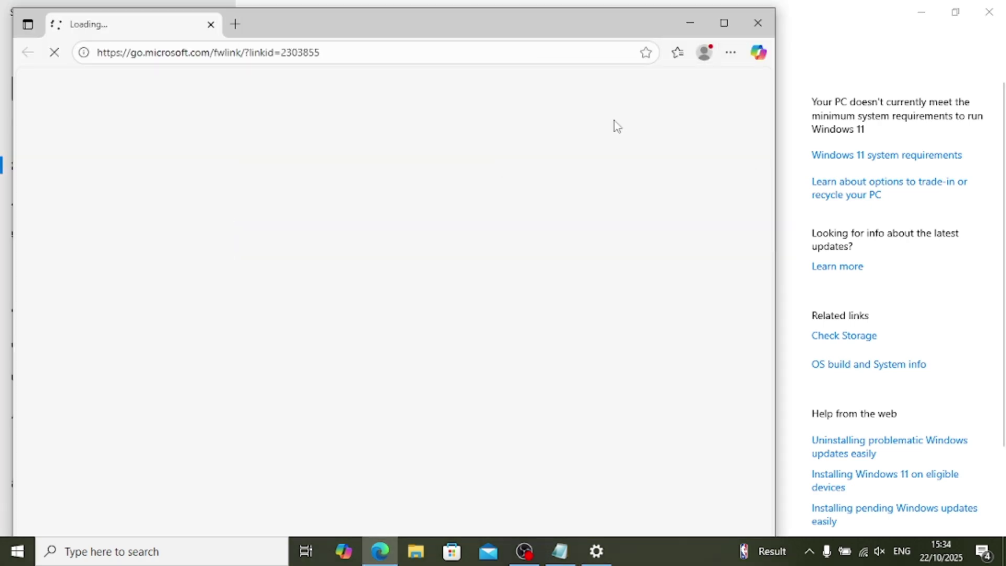
drag(491, 29, 603, 28)
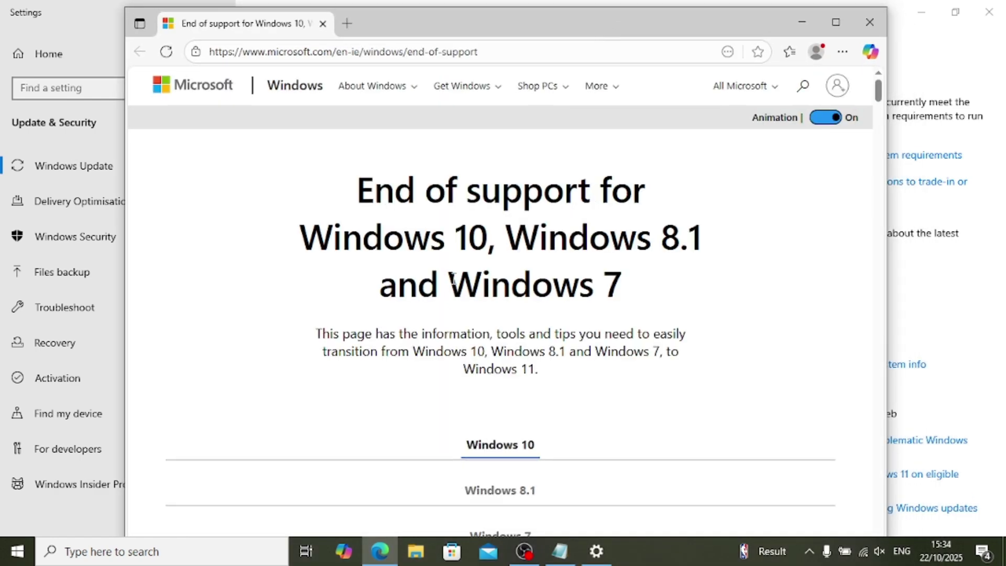
scroll(548, 283, down, 10)
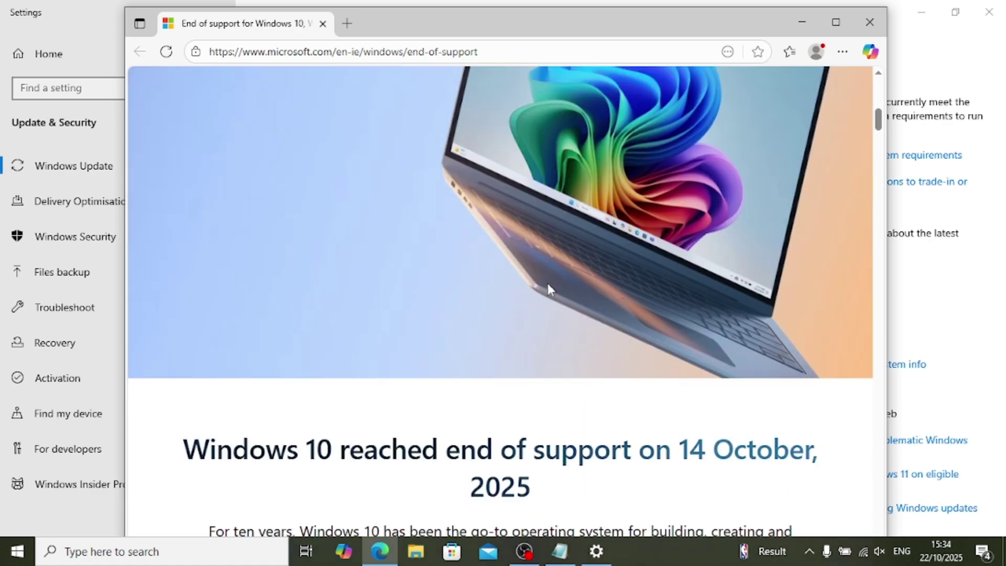
click(833, 24)
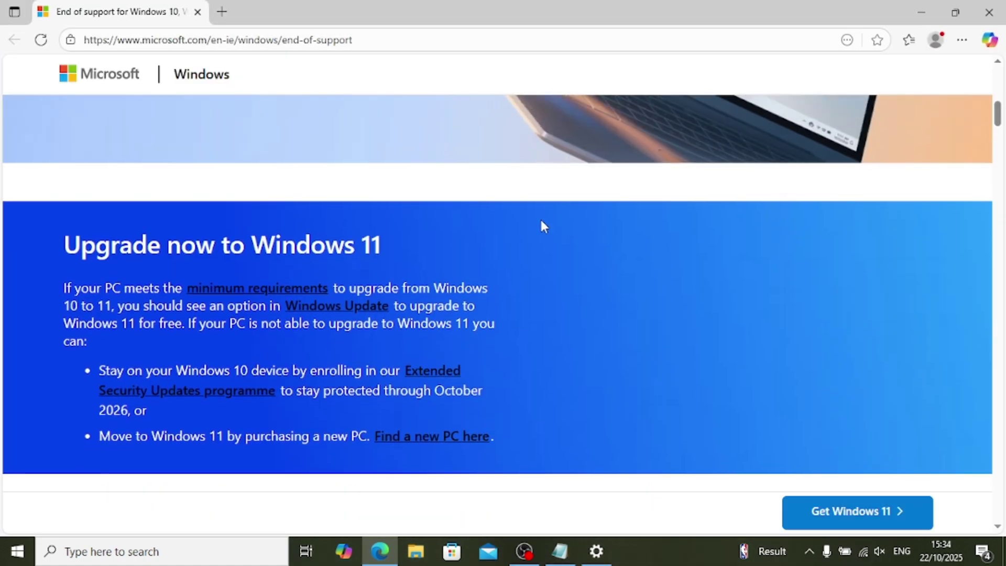
scroll(542, 219, up, 5)
scroll(543, 220, down, 3)
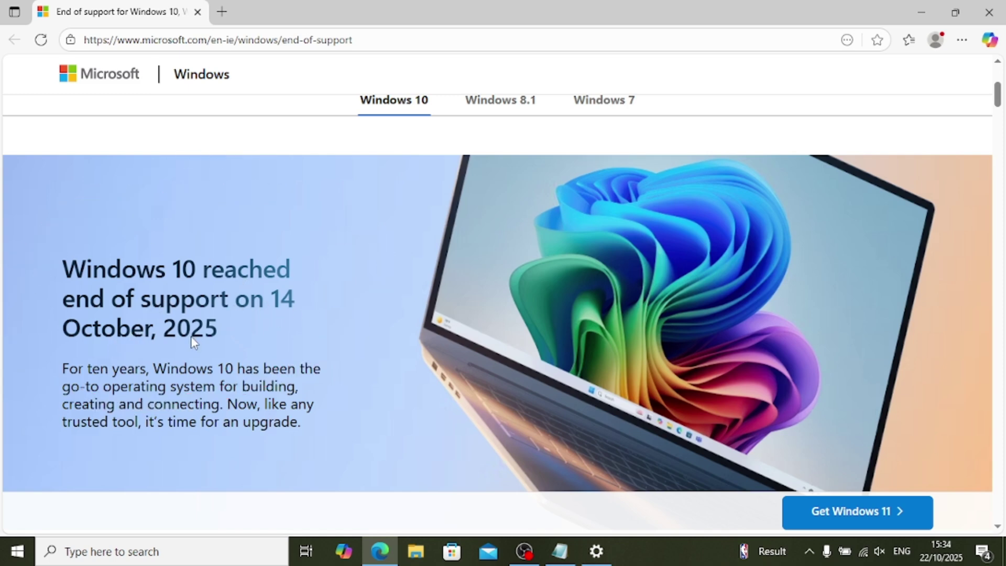
Check today's date in the taskbar calendar, close Edge and minimize Settings.
click(941, 554)
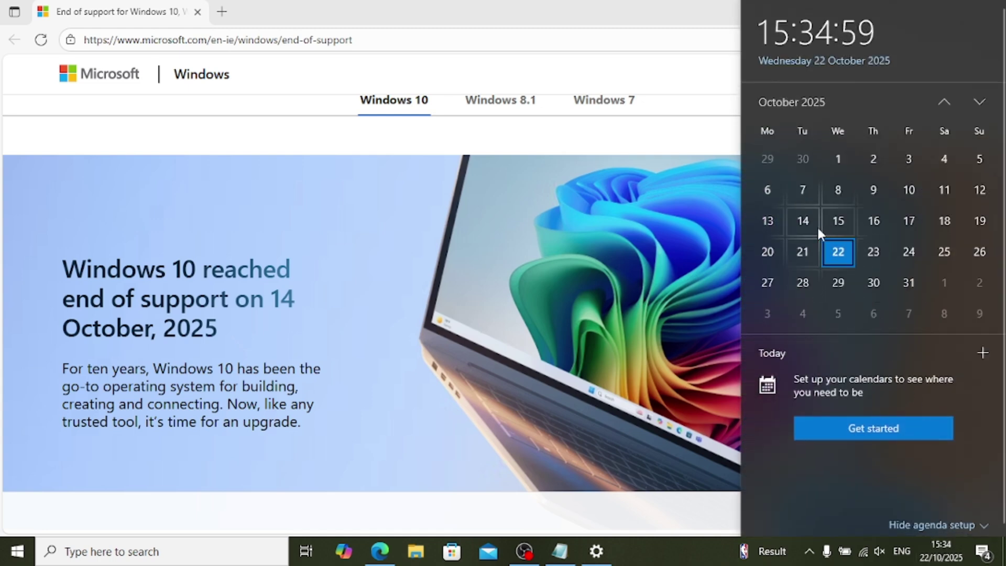
click(488, 6)
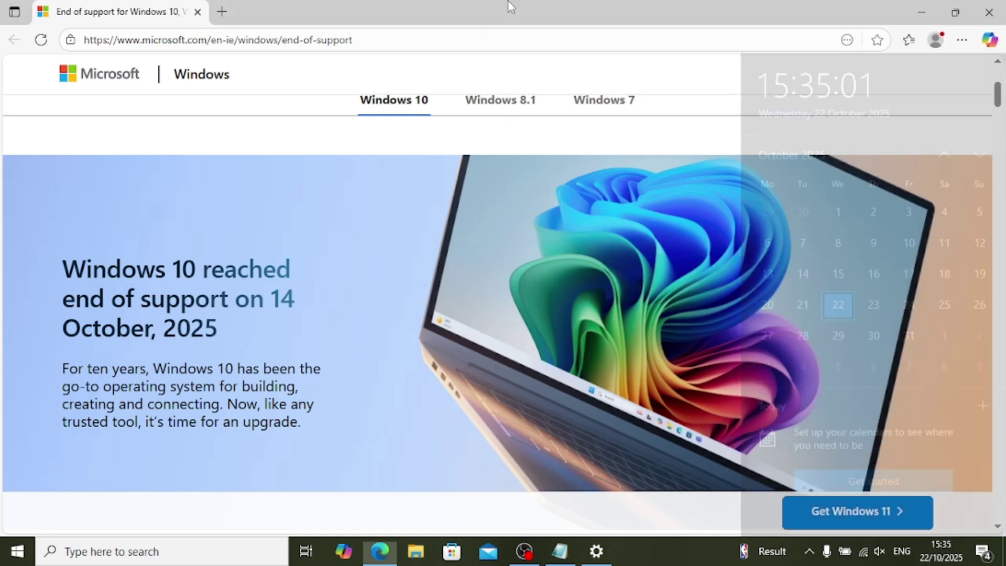
click(1001, 16)
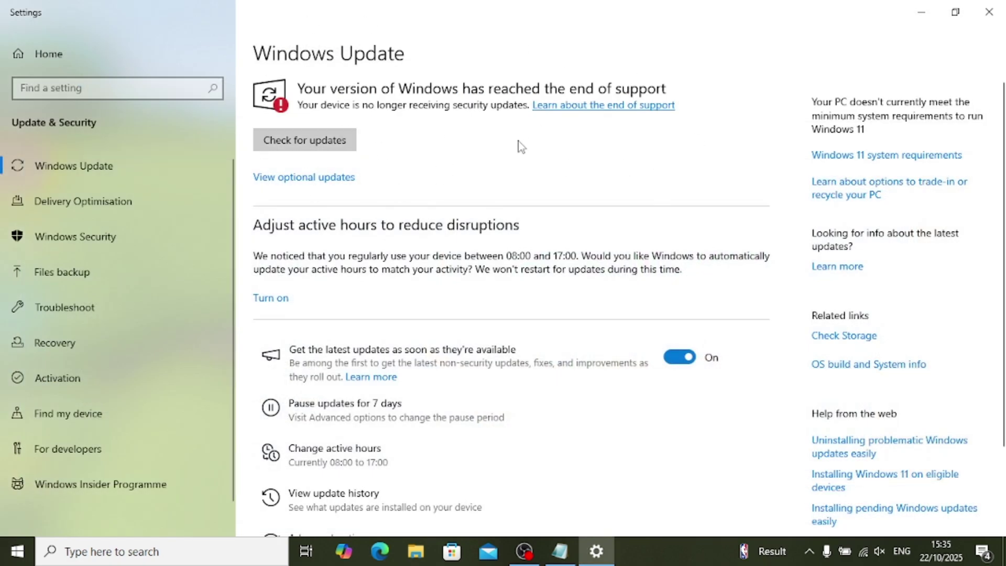
click(924, 19)
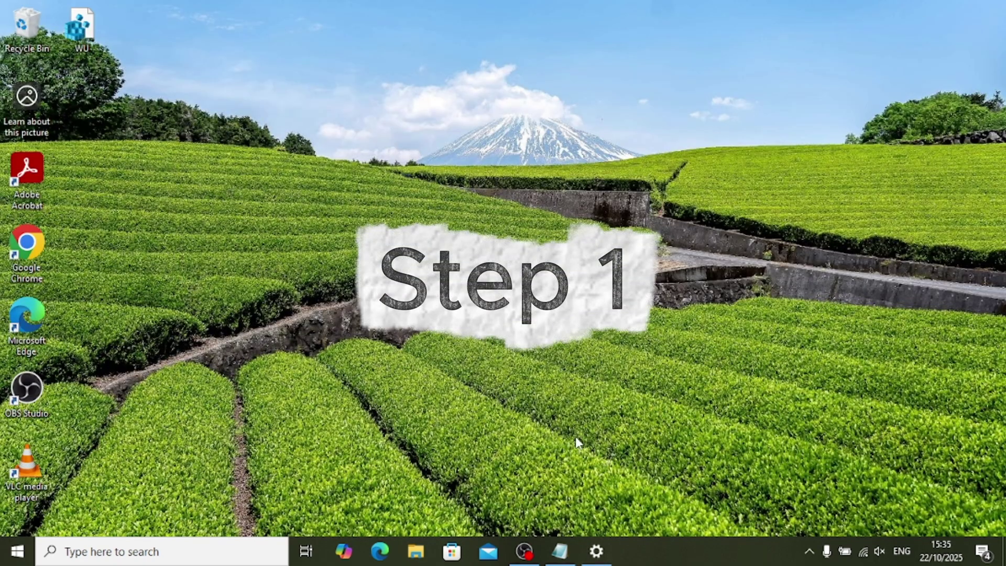
Launch Command Prompt as administrator from a 'cmd' search.
key(super)
text(cmd)
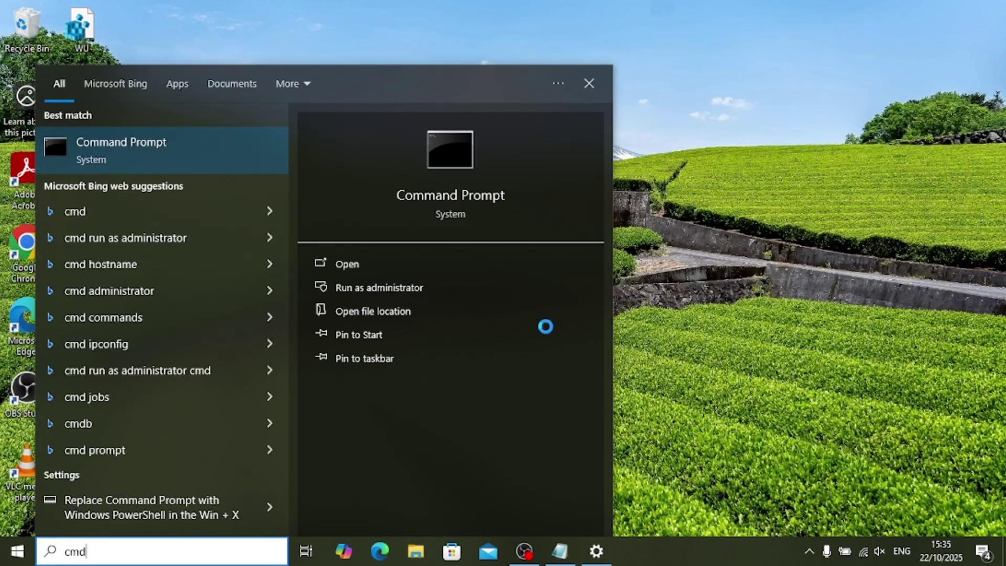
click(392, 287)
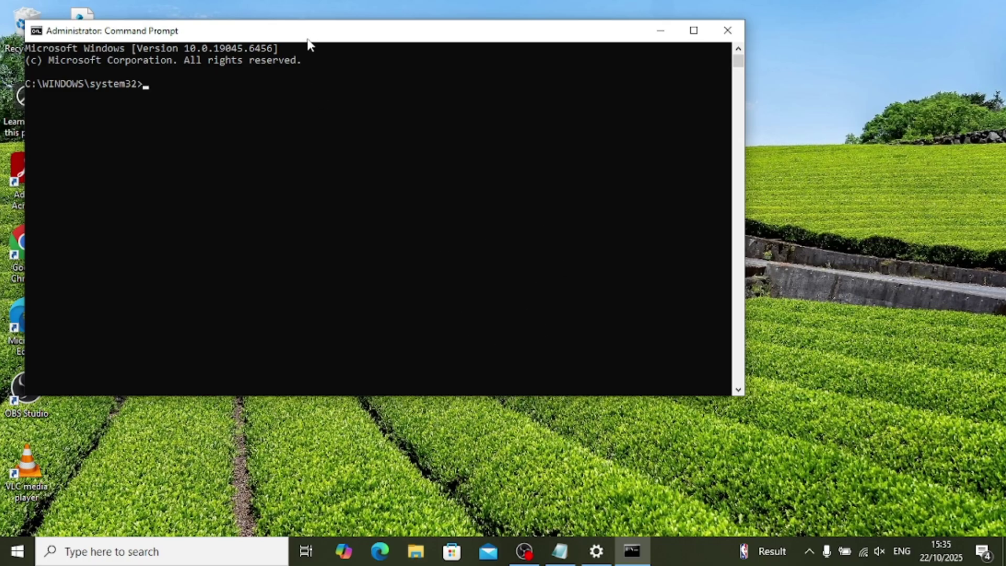
drag(309, 42, 526, 87)
ctrl+scroll(439, 152, up, 3)
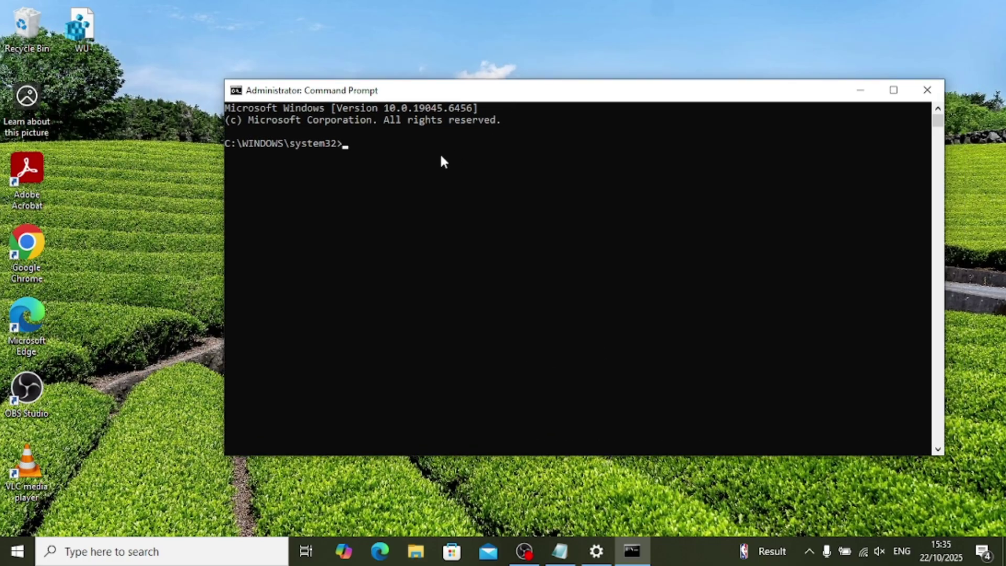
Run regedit, expand the Network key under HKEY_CURRENT_USER, then close Registry Editor.
text(regedit)
key(Return)
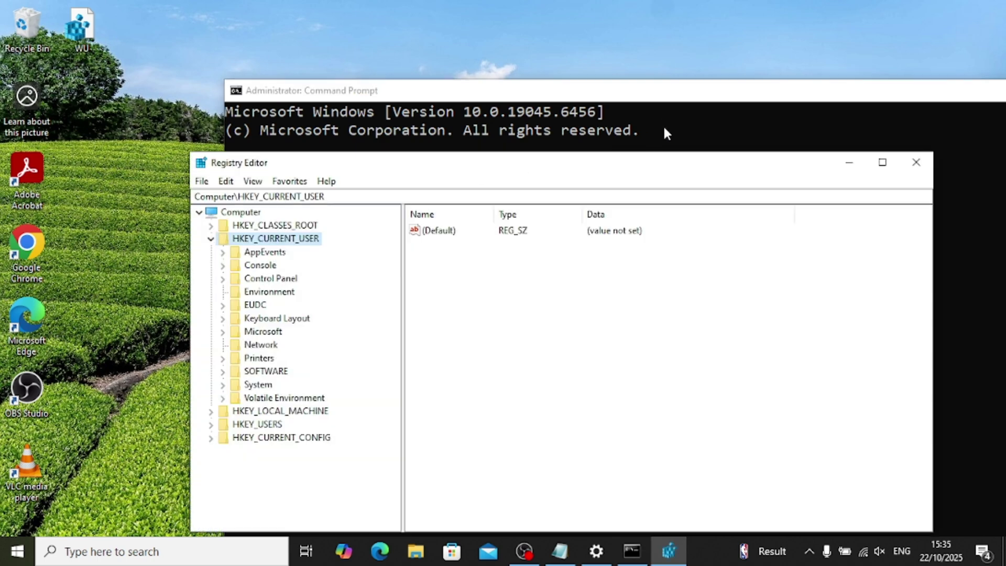
drag(732, 167, 629, 116)
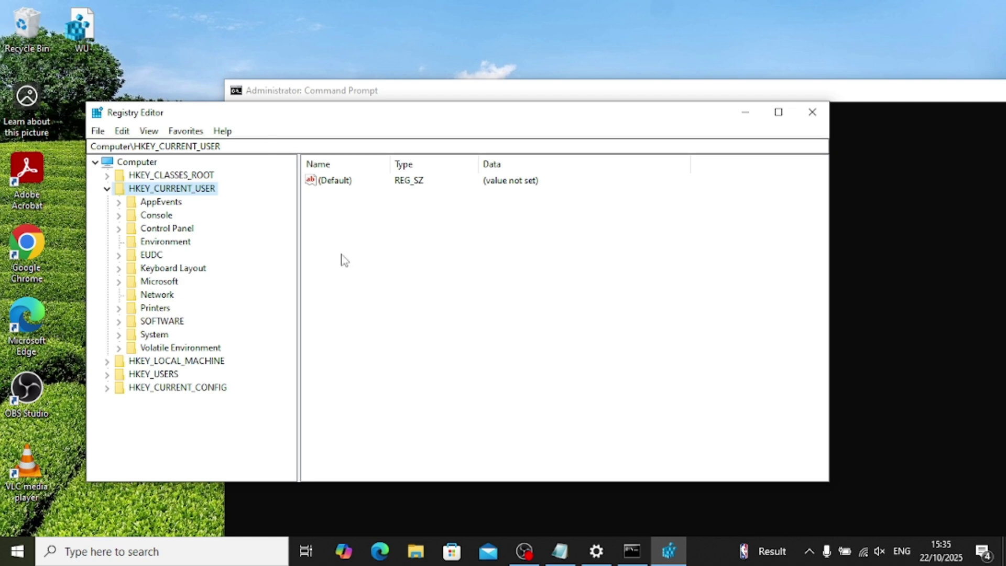
click(167, 296)
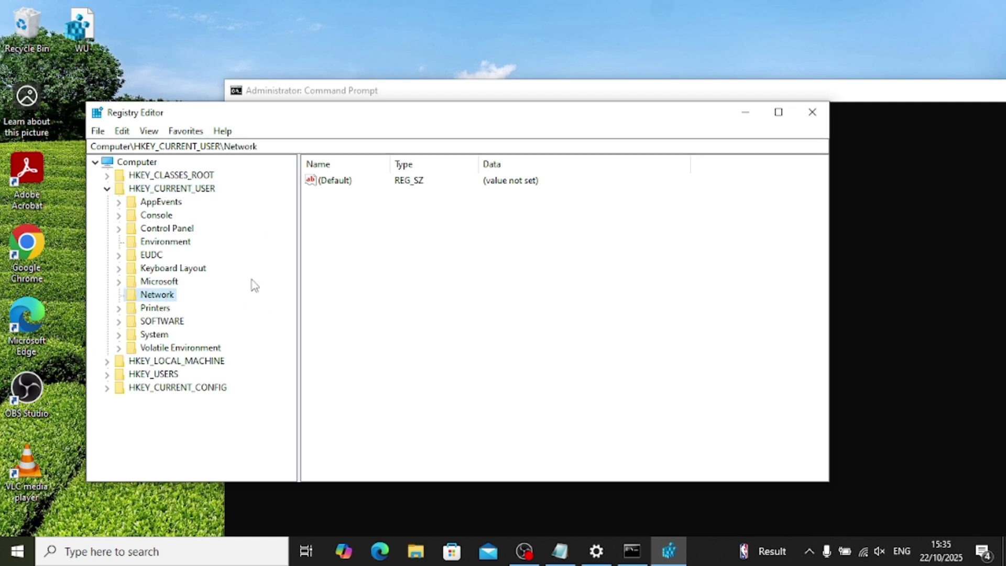
click(812, 113)
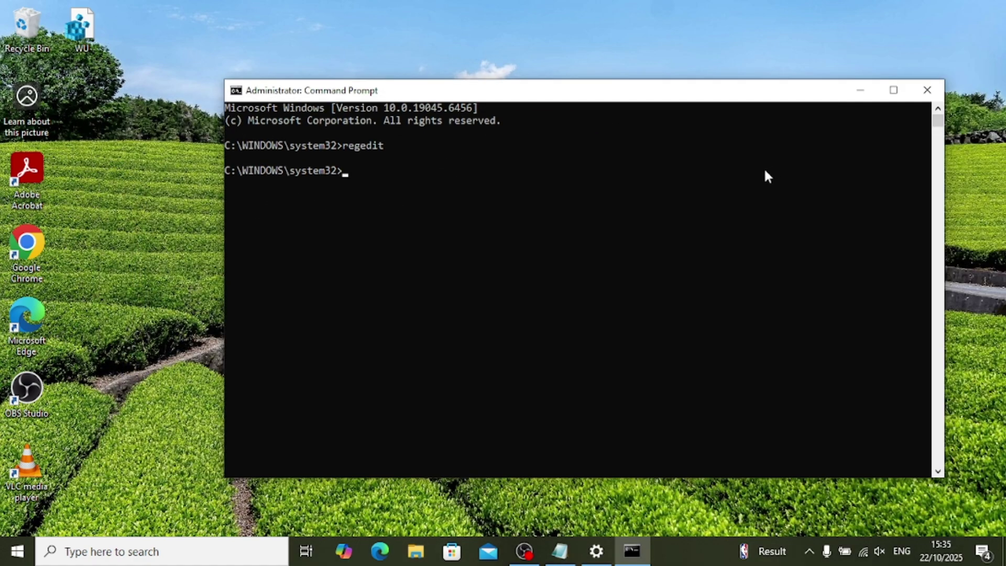
Minimize Command Prompt, reopen Registry Editor from a 'rege' search and collapse HKEY_CURRENT_USER.
click(854, 89)
key(super)
text(rege)
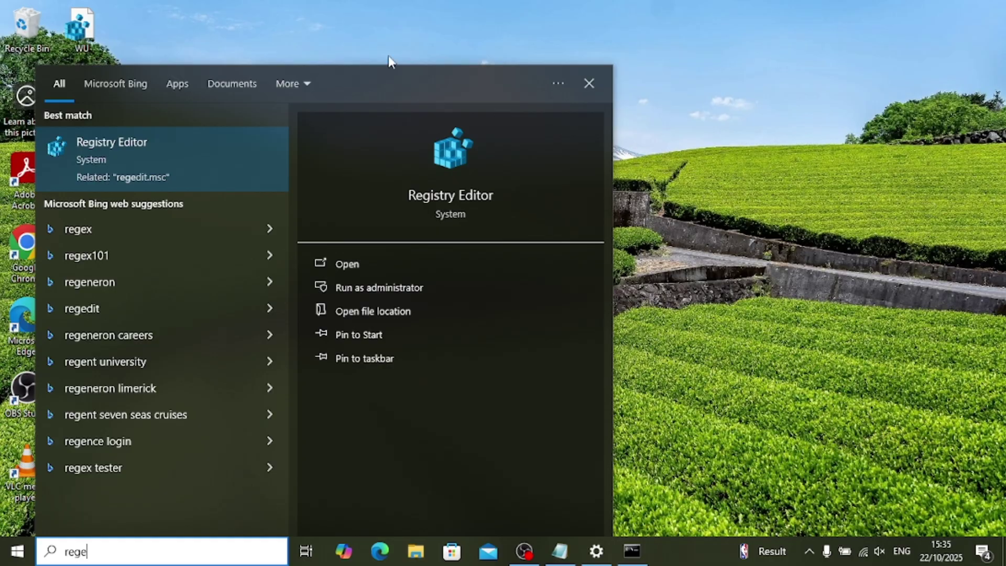
click(121, 147)
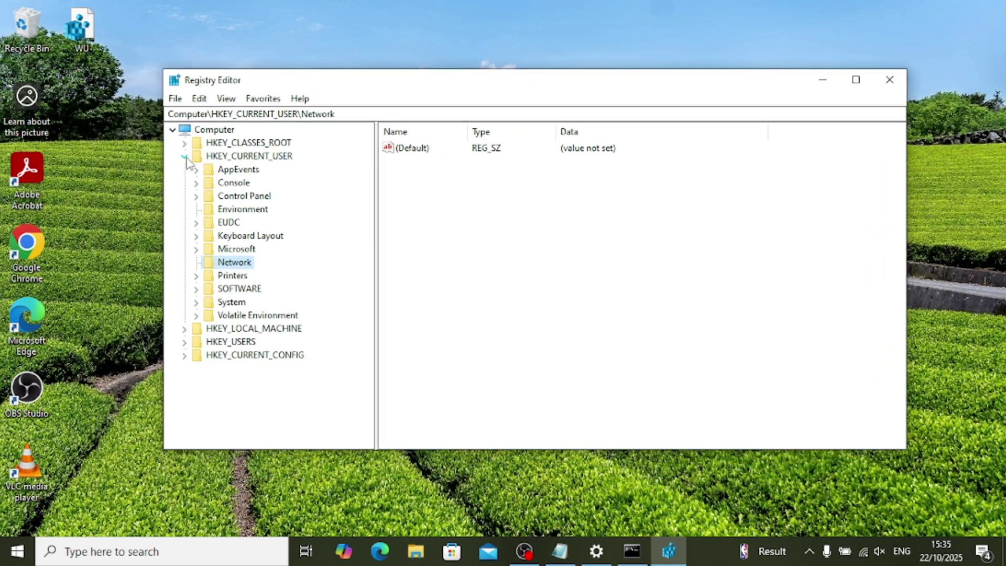
click(184, 157)
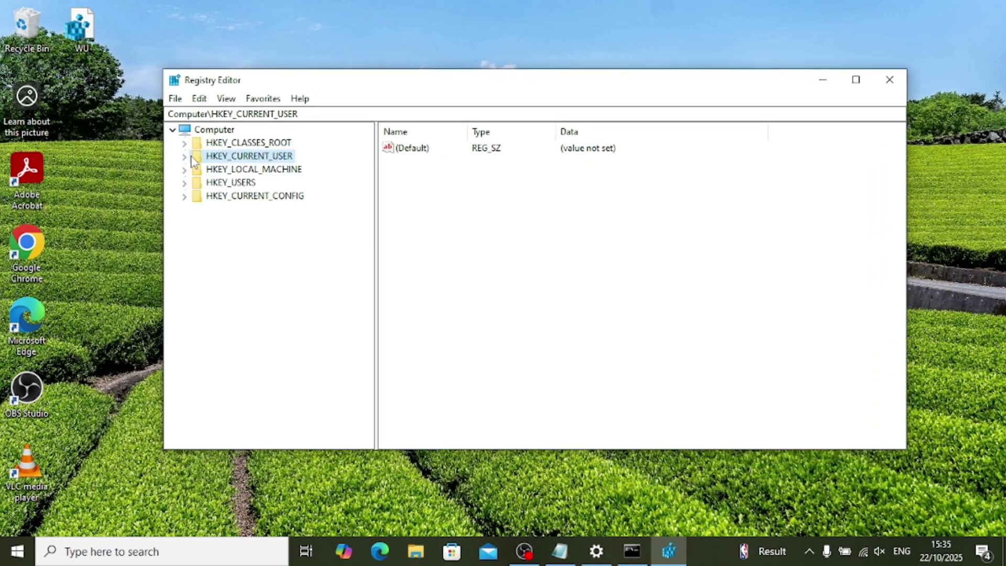
Copy the ConsumerESU registry key path from the WU file in Notepad.
click(560, 550)
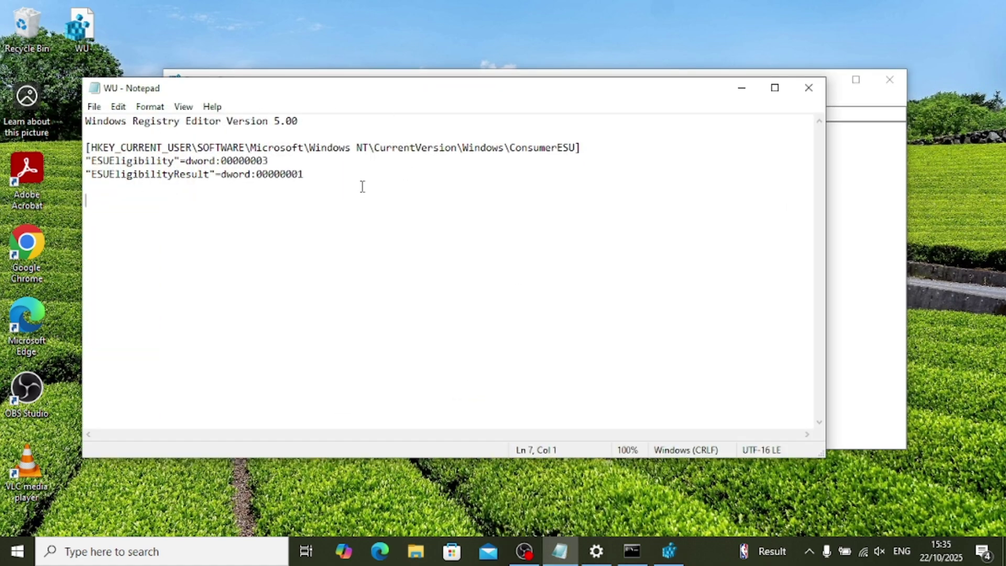
drag(577, 148, 92, 143)
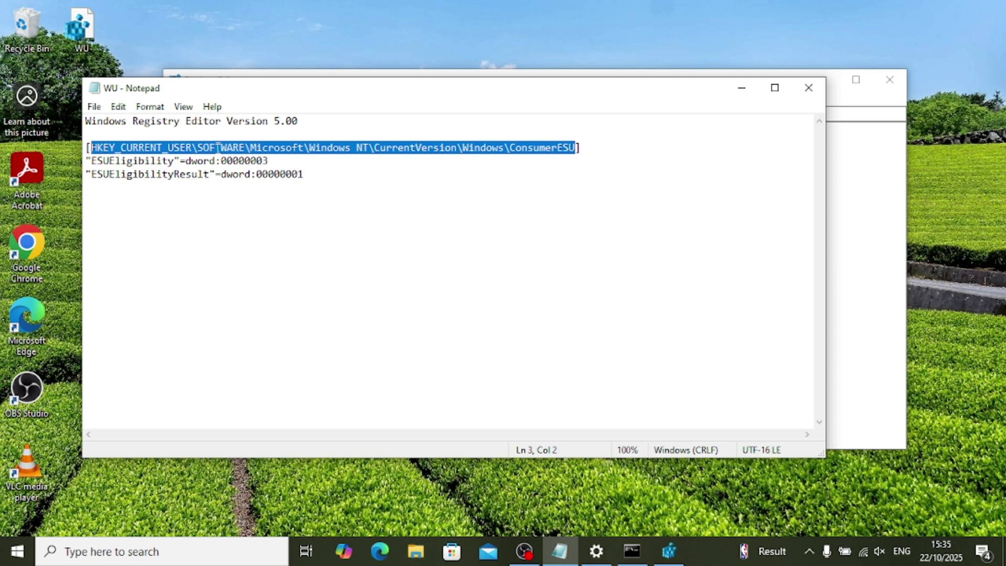
right_click(302, 147)
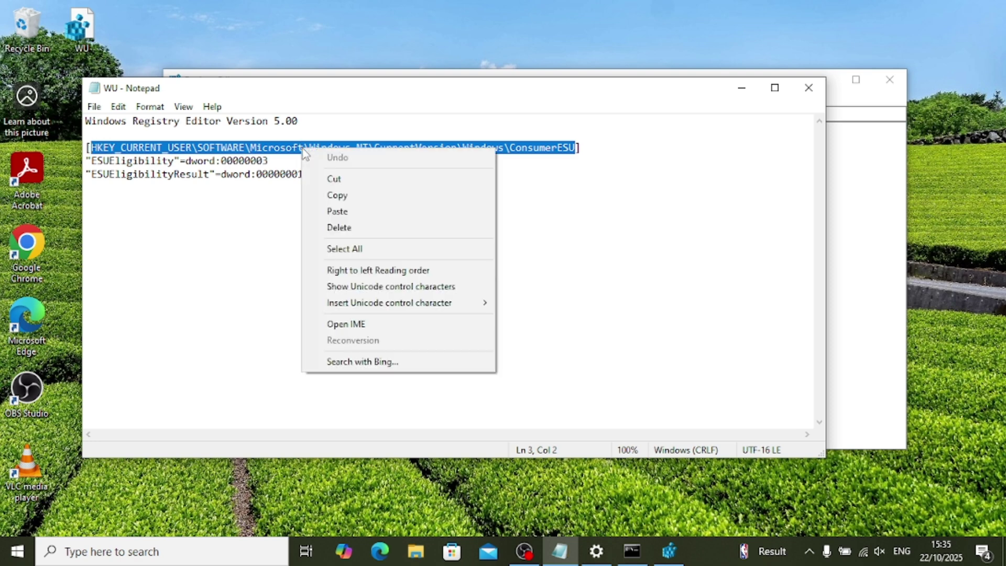
click(333, 197)
click(740, 87)
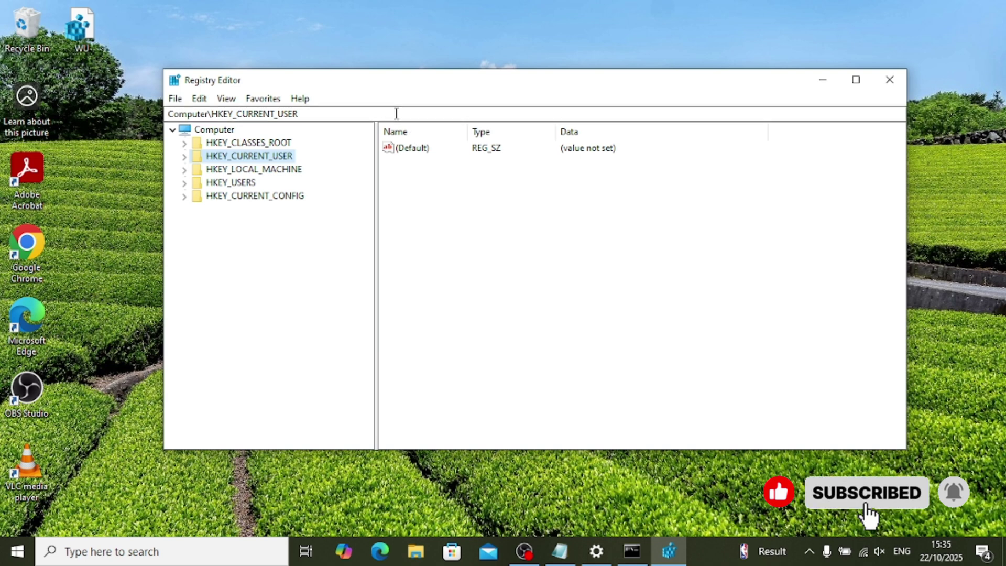
Paste the ConsumerESU path into Registry Editor's address bar and navigate to that key.
double_click(397, 114)
drag(397, 114, 197, 113)
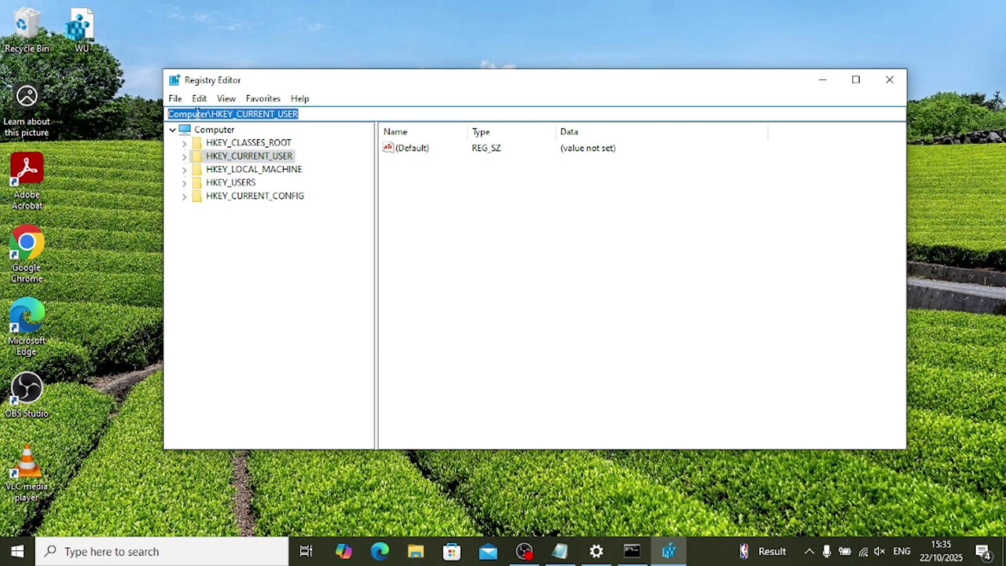
right_click(335, 117)
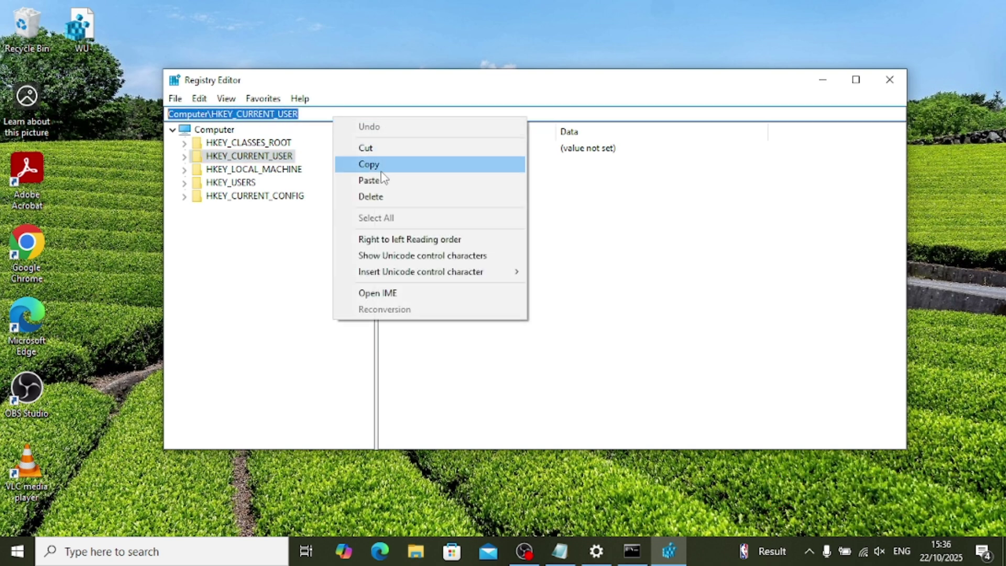
click(368, 179)
key(Return)
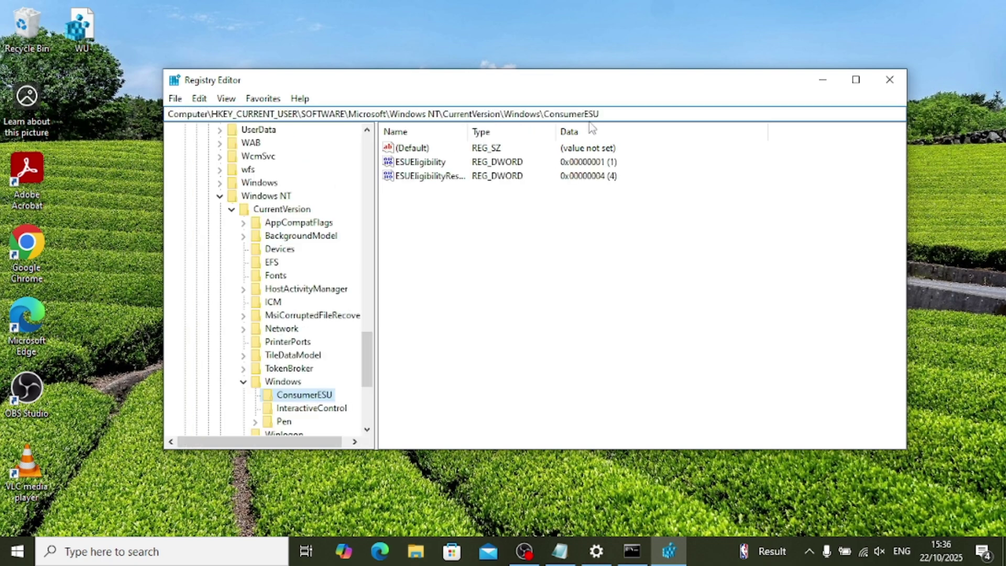
drag(616, 84, 597, 58)
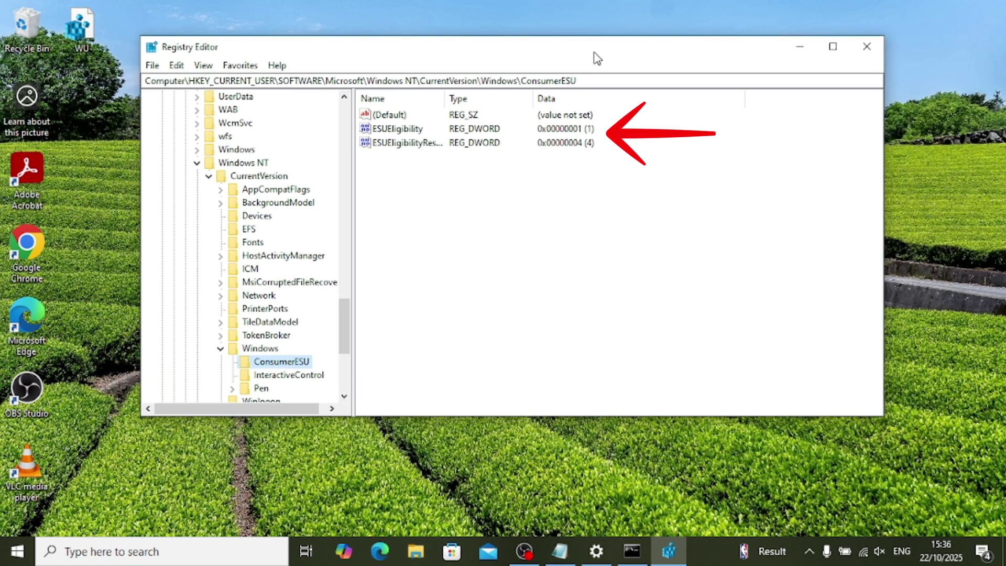
Set ESUEligibility to 2, leaving ESUEligibilityResult at 4.
double_click(390, 129)
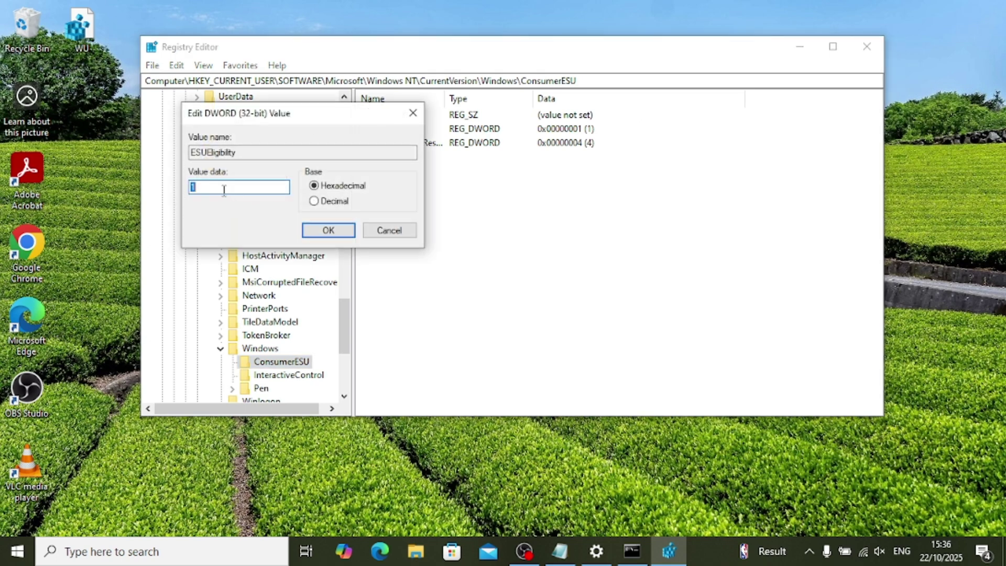
text(2)
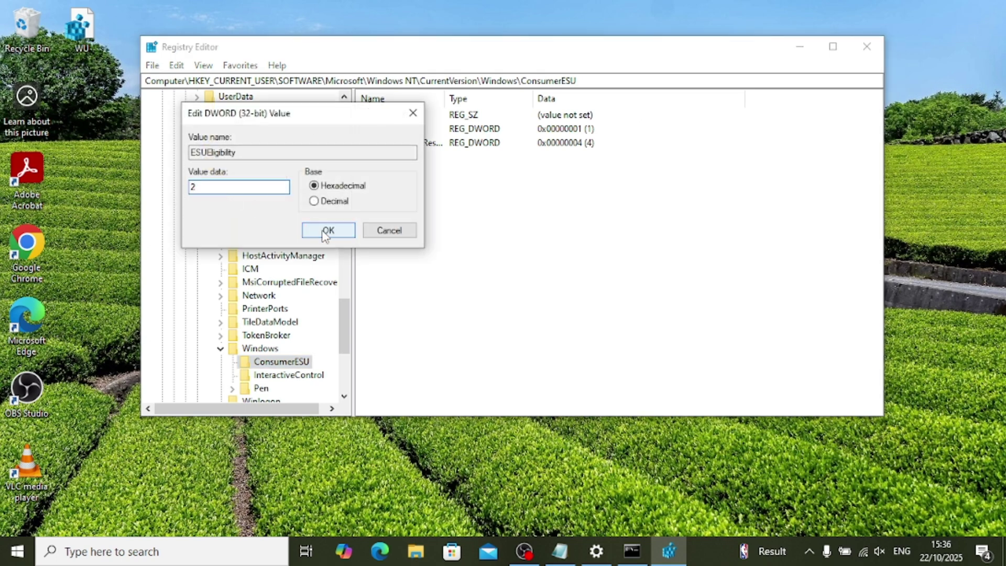
click(327, 231)
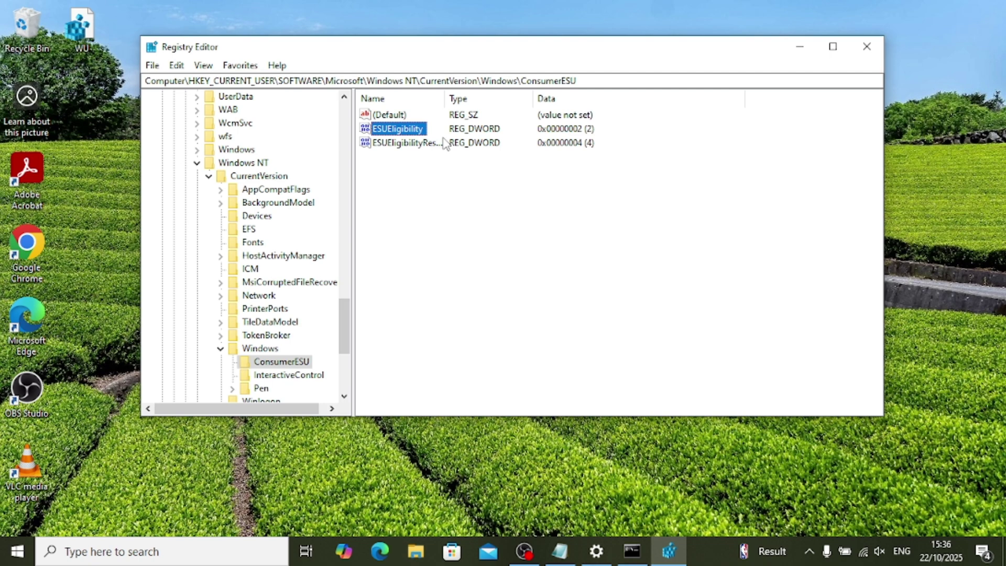
double_click(399, 143)
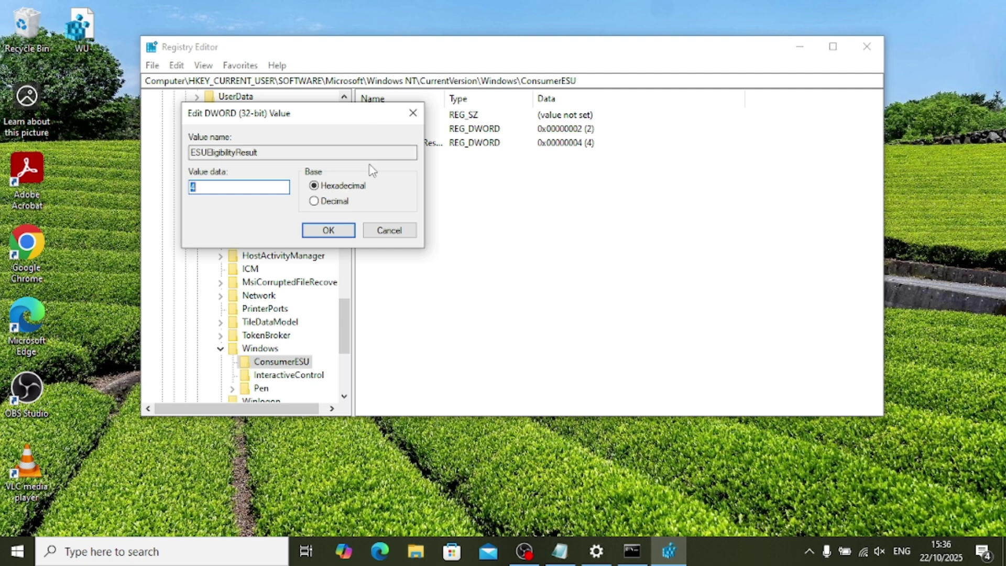
click(329, 230)
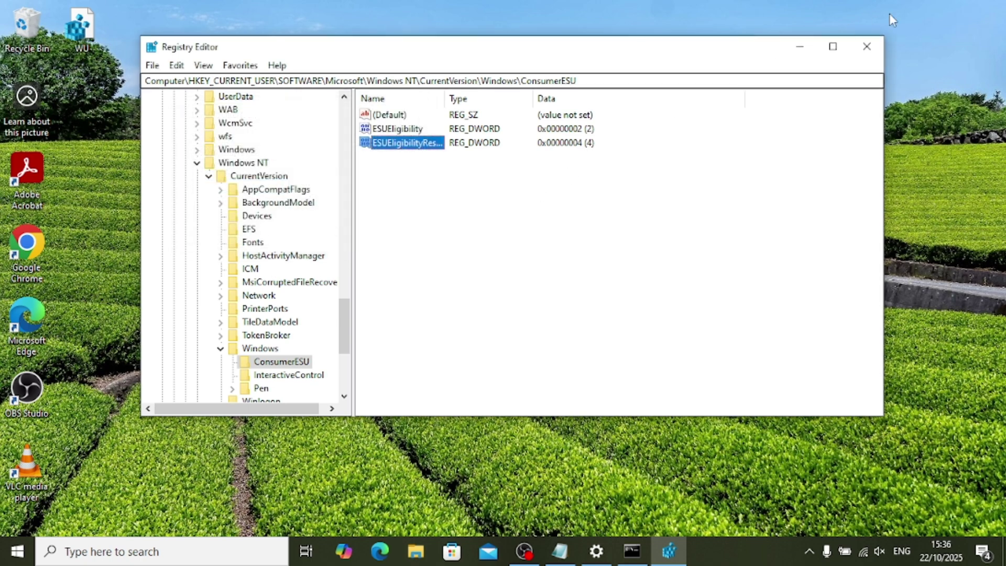
Close Registry Editor and reopen the Windows Update page via an 'up' search.
click(867, 51)
key(super)
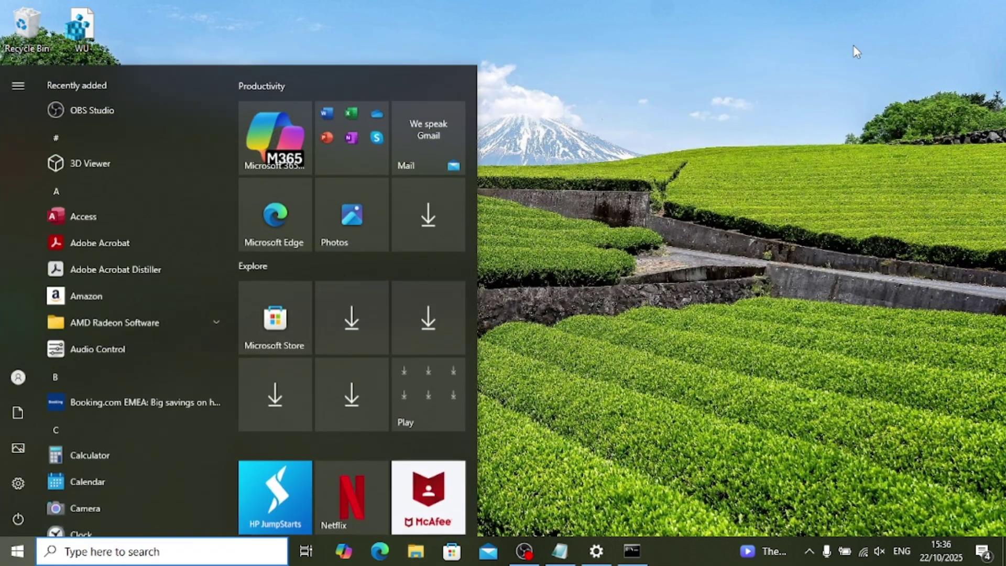
click(603, 554)
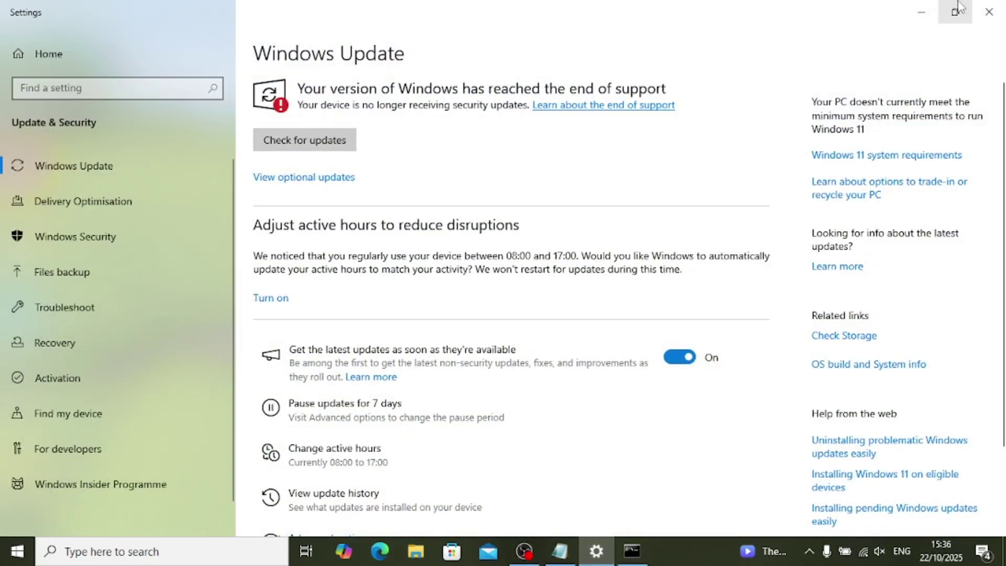
click(989, 7)
key(super)
text(up)
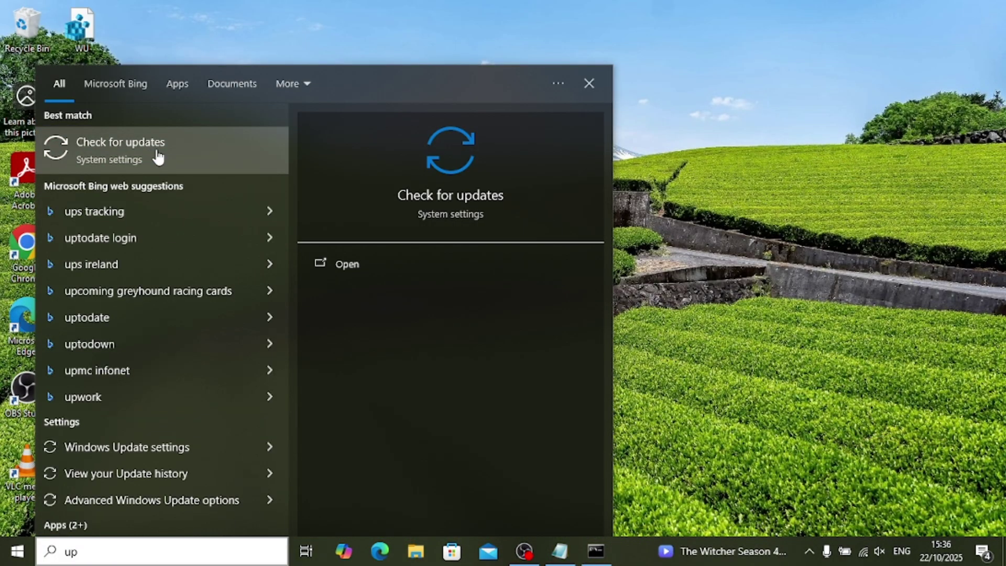
click(150, 156)
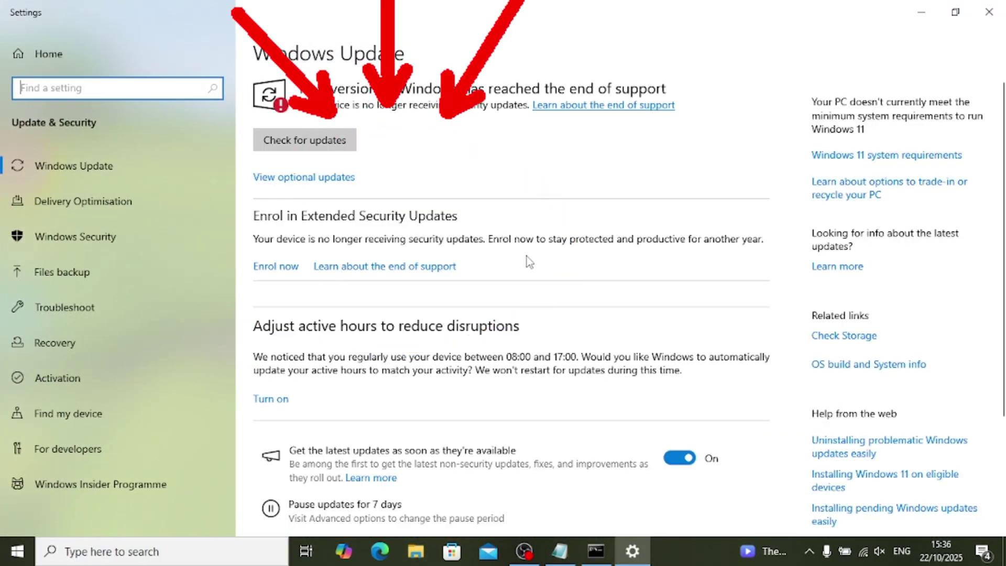
click(264, 268)
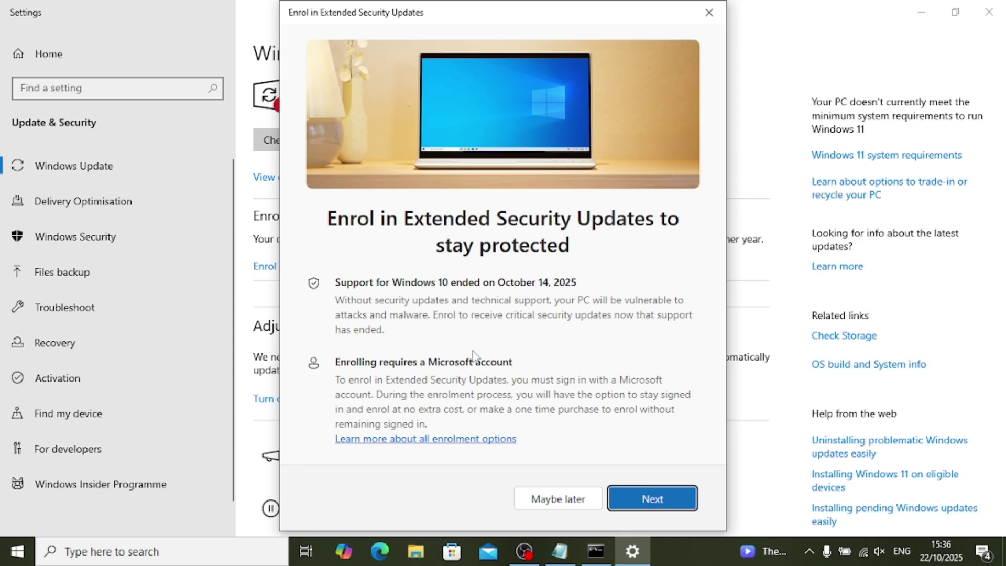
click(637, 493)
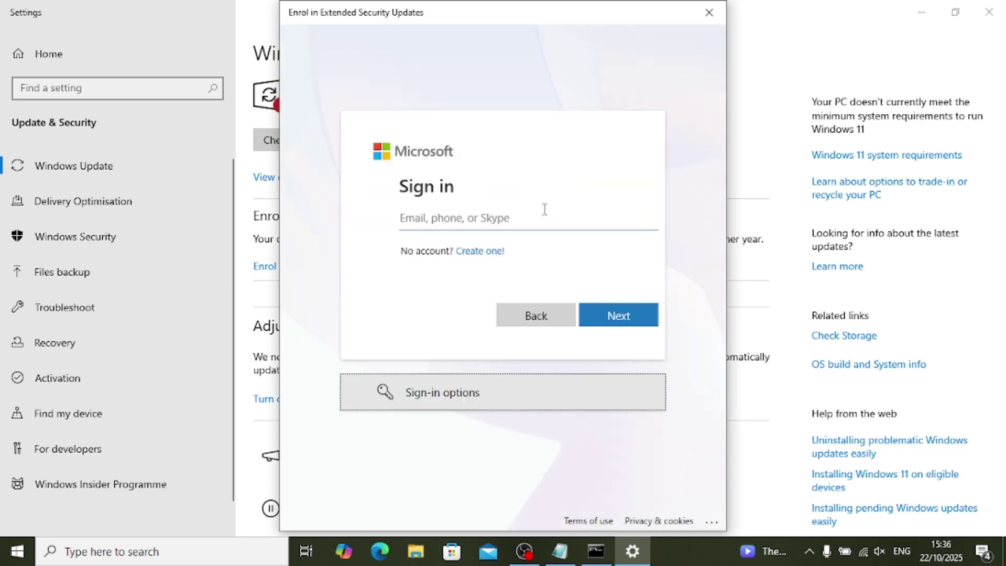
click(709, 12)
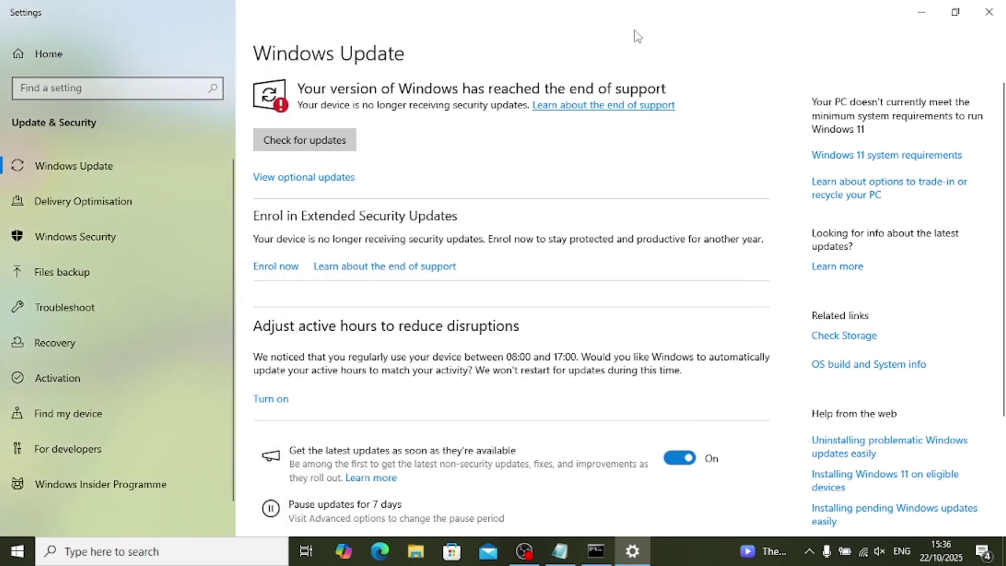
Close Settings and bring the administrator Command Prompt back into focus.
click(923, 12)
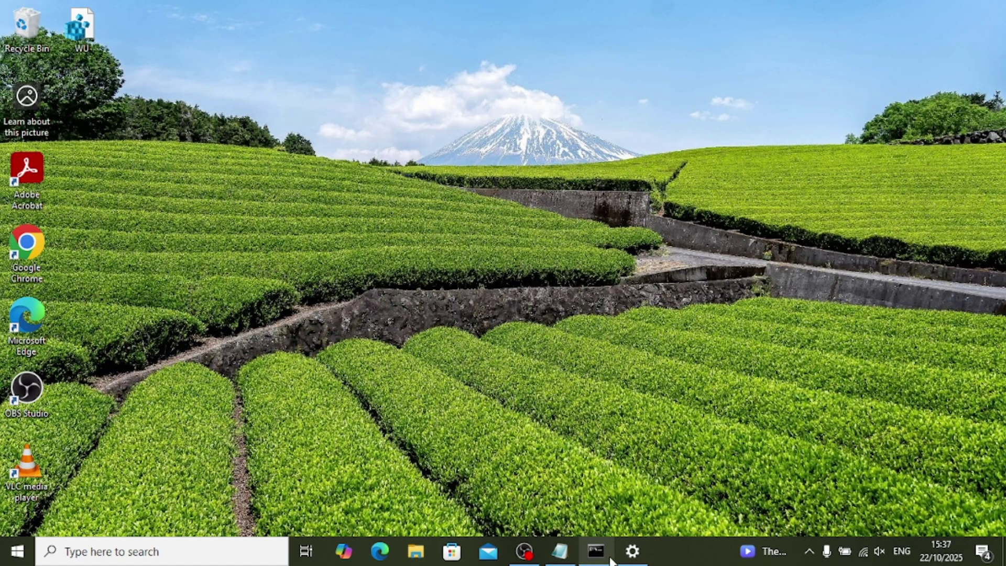
click(632, 550)
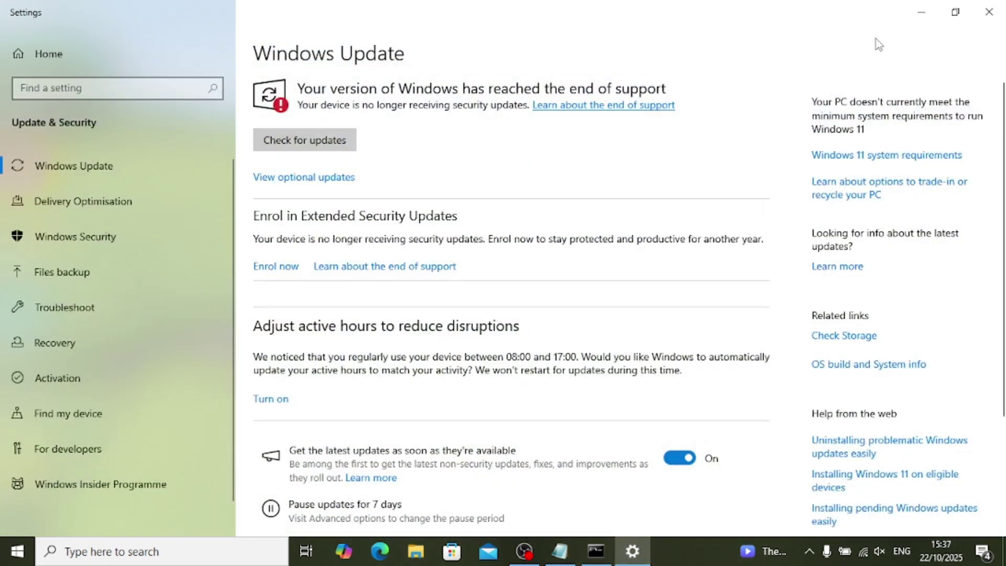
click(990, 12)
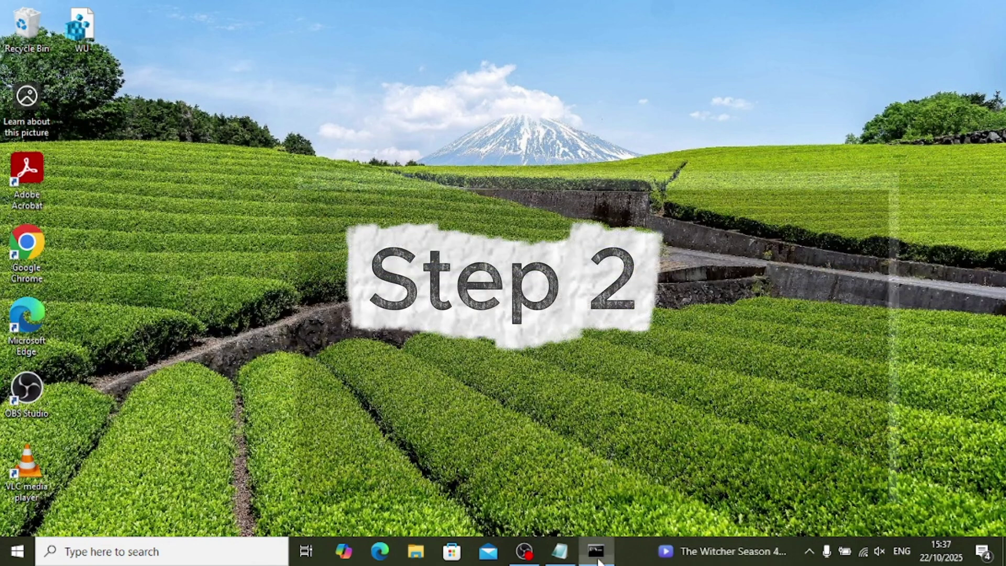
click(598, 558)
click(393, 220)
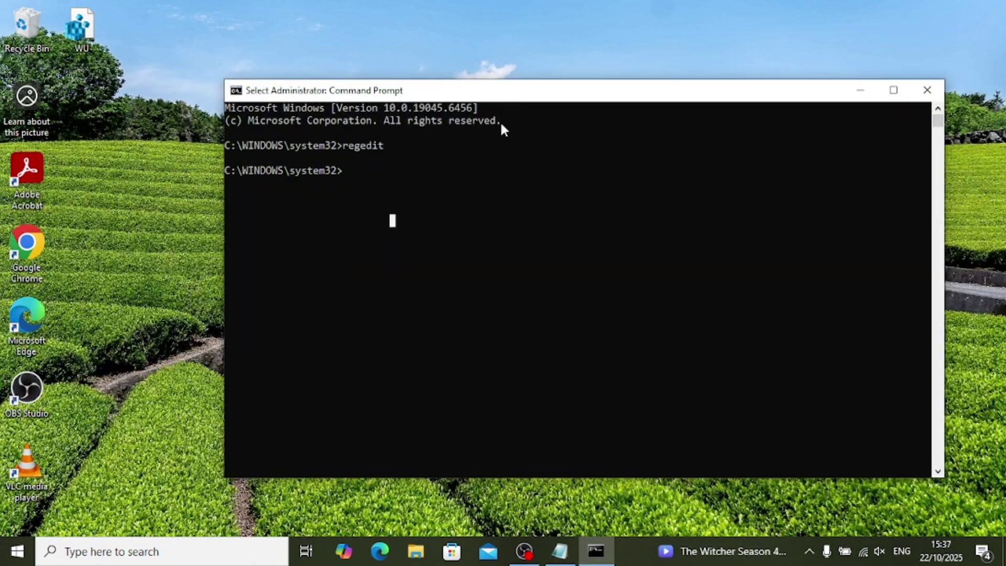
Relaunch Registry Editor with regedit and copy the ConsumerESU path from the WU file.
text(regedit)
key(Return)
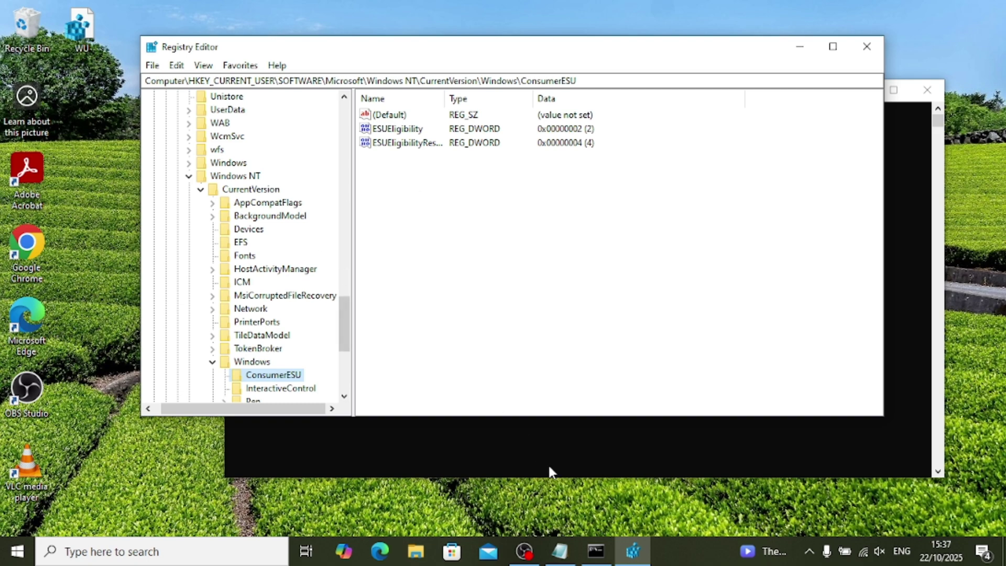
click(560, 550)
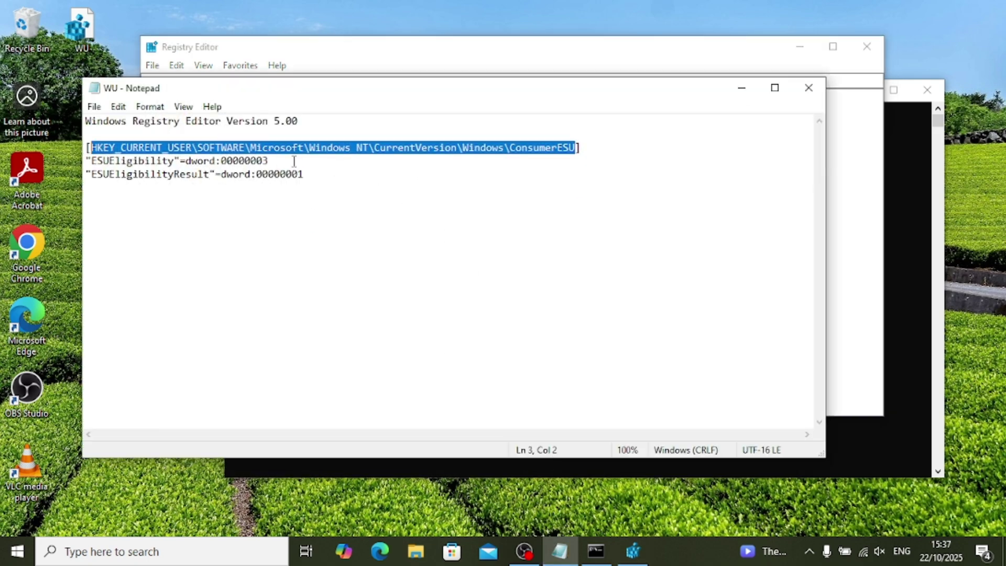
right_click(545, 145)
click(574, 198)
click(741, 88)
Paste the ConsumerESU path into the address bar and go to that key.
drag(598, 83, 156, 84)
right_click(231, 80)
click(252, 139)
key(Return)
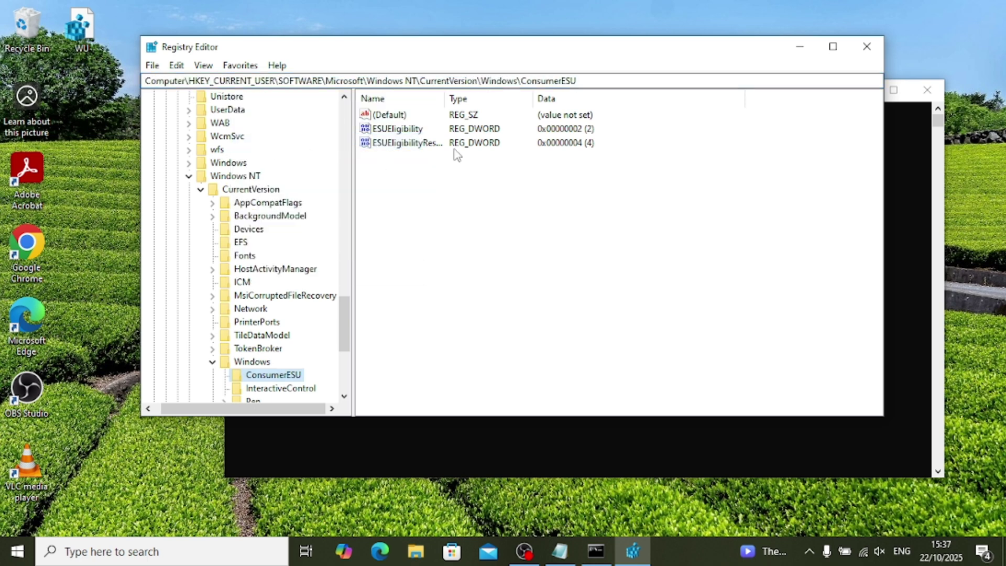
Set ESUEligibility to 3 and ESUEligibilityResult to 1 in ConsumerESU.
double_click(378, 129)
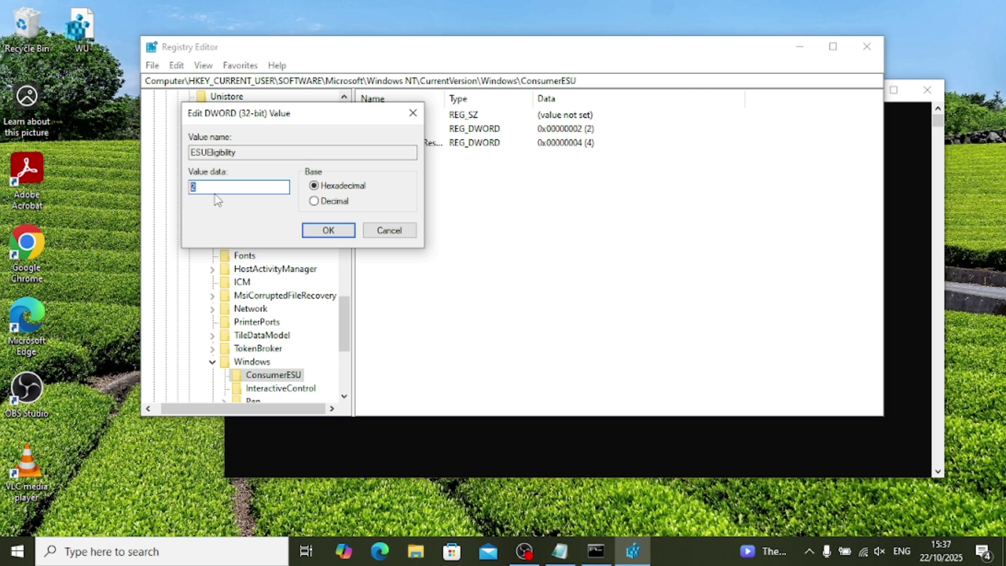
text(3)
click(328, 230)
double_click(385, 143)
text(1)
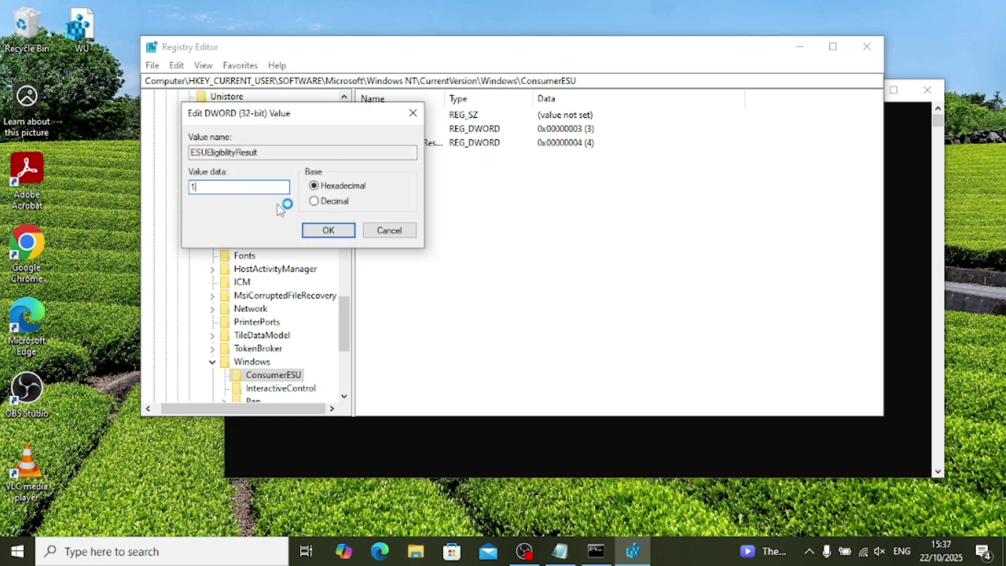
click(349, 230)
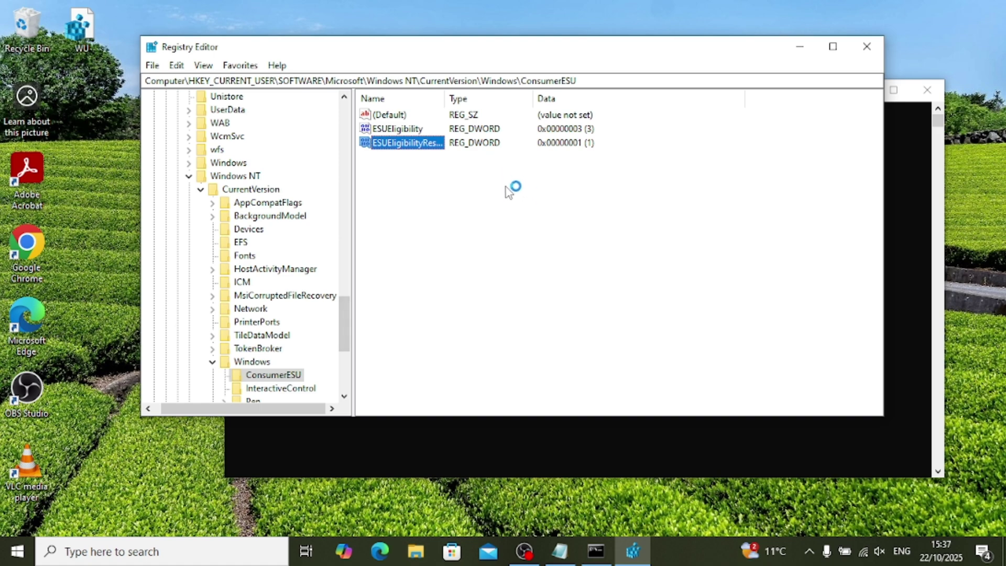
Close Registry Editor, minimize Command Prompt, and reopen the Windows Update 'Check for updates' page via search.
click(867, 49)
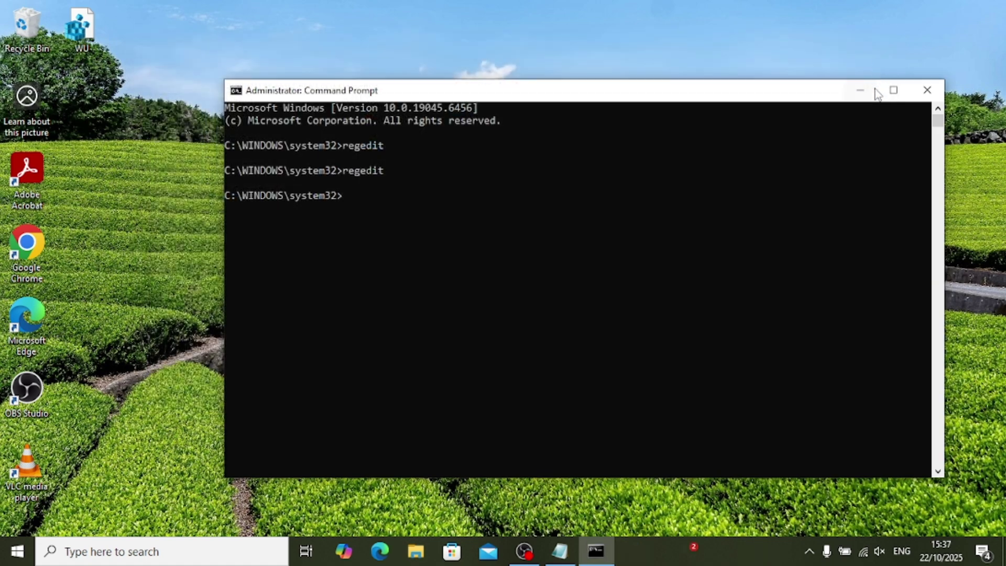
click(860, 95)
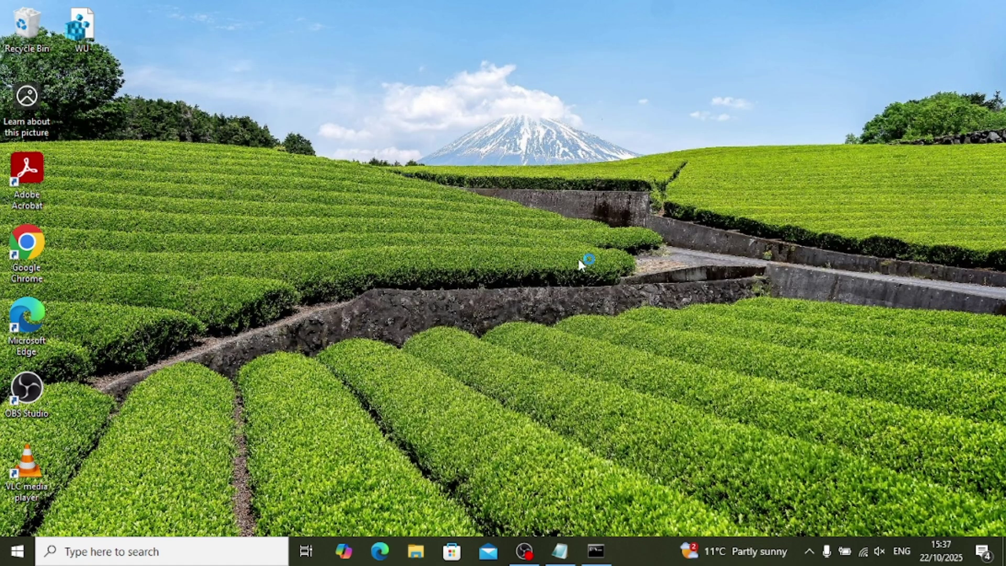
key(super)
text(up)
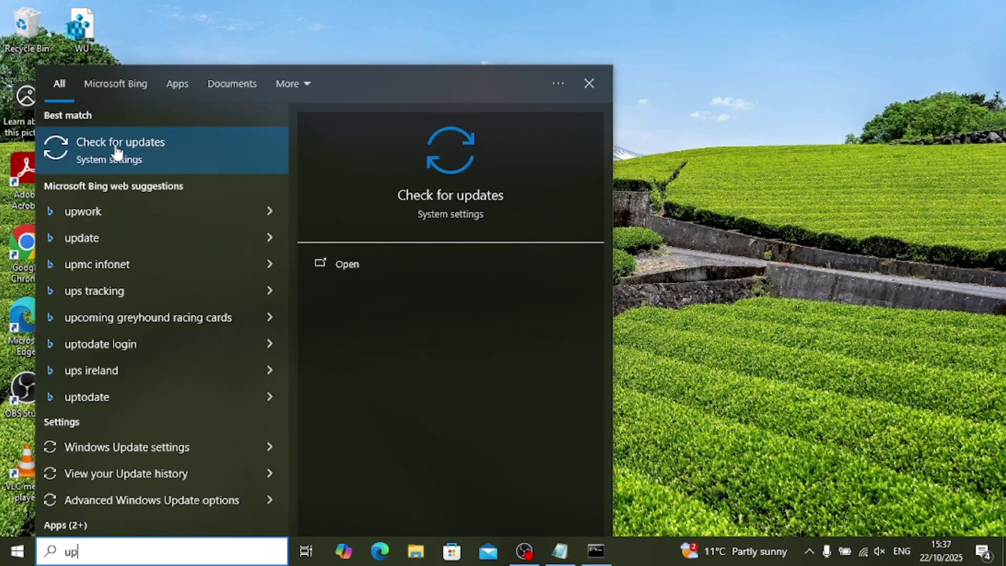
click(166, 148)
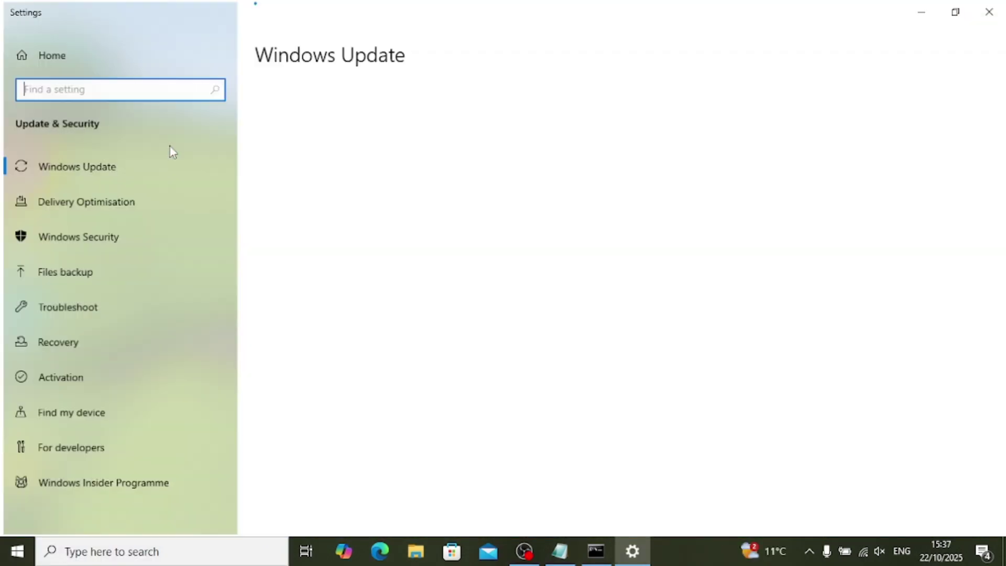